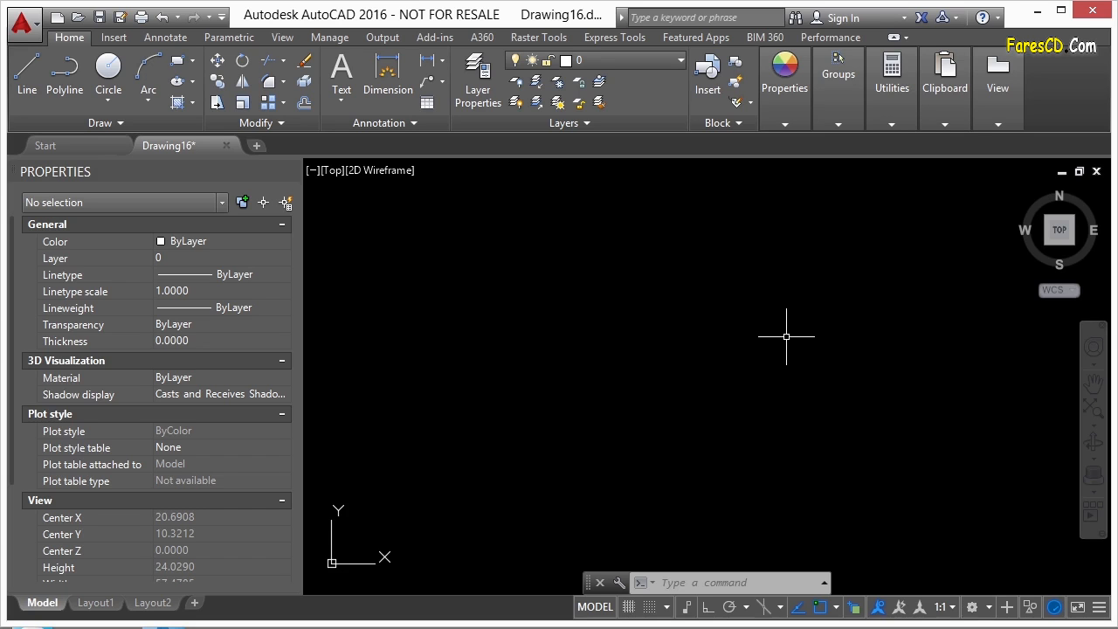
- Start recording an action macro and draw a 6-sided polygon inscribed in a circle of radius 1
{"action": "left_click", "coordinate": [332, 37]}
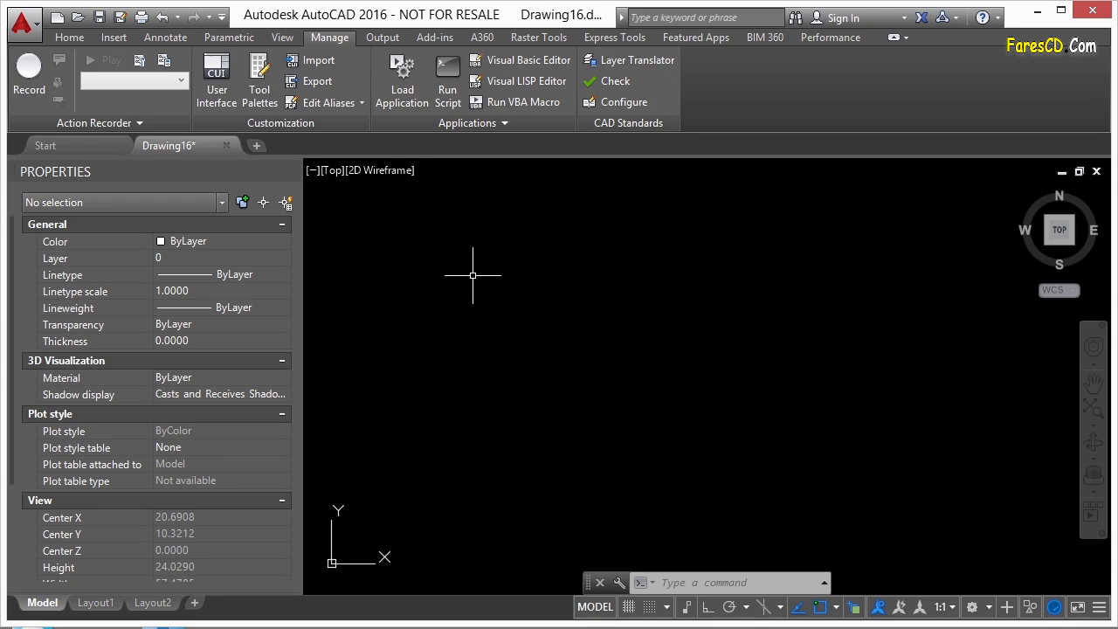
{"action": "left_click", "coordinate": [25, 75]}
{"action": "type", "text": "POLYGON"}
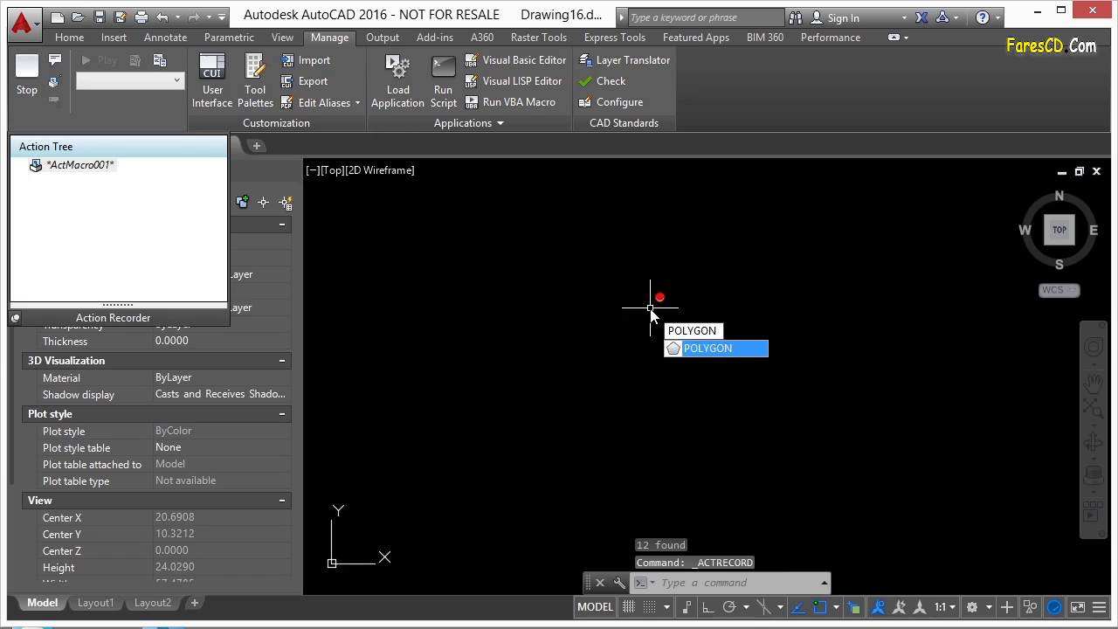
{"action": "key", "text": "Return"}
{"action": "type", "text": "6"}
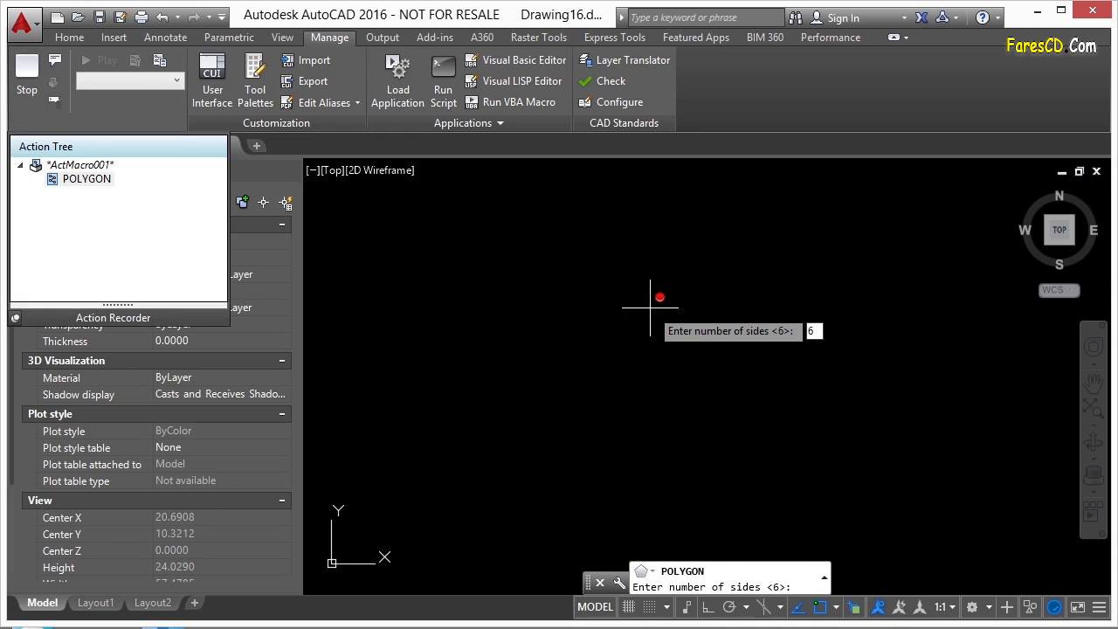
{"action": "key", "text": "Return"}
{"action": "left_click", "coordinate": [663, 294]}
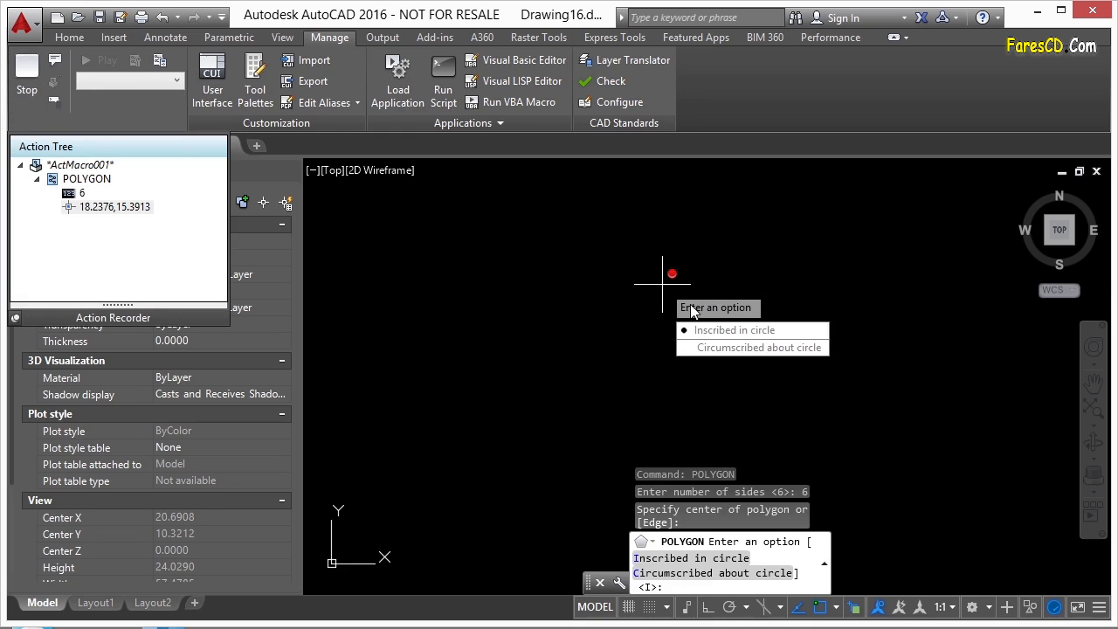
{"action": "left_click", "coordinate": [727, 331]}
{"action": "type", "text": "1"}
{"action": "key", "text": "Return"}
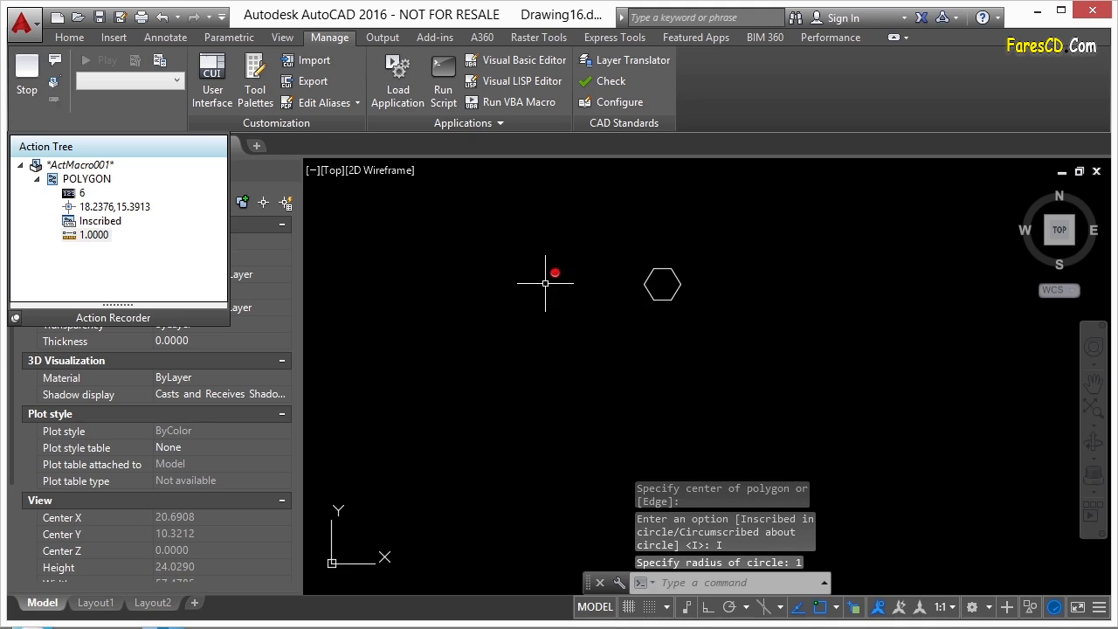
- Stop recording and save the action macro under the command name HexHeadBolt
{"action": "left_click", "coordinate": [27, 77]}
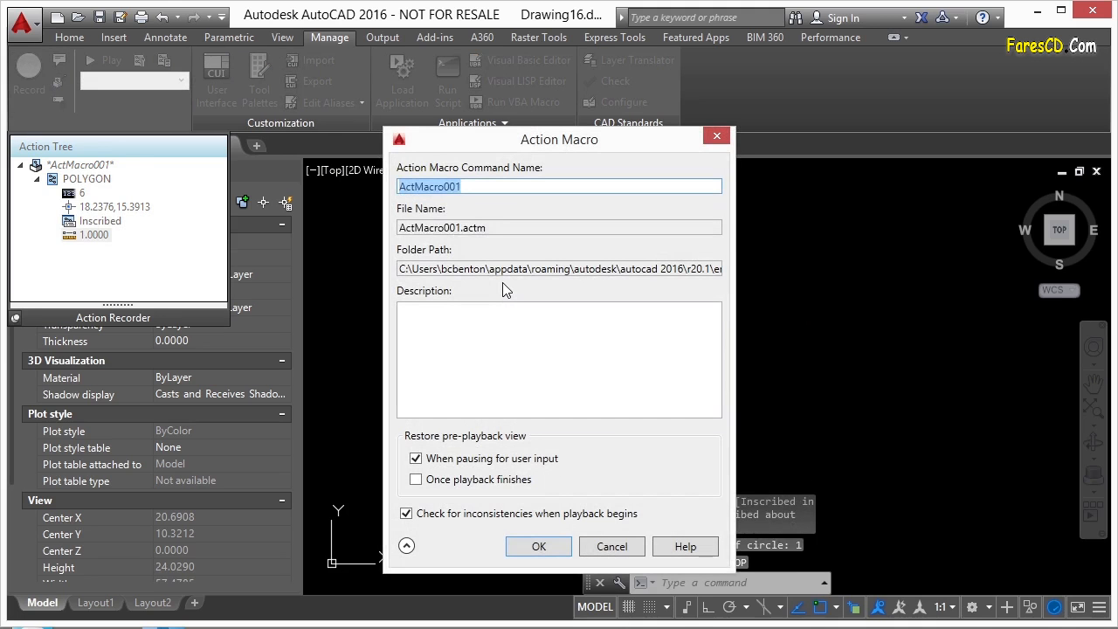
{"action": "type", "text": "HexHeadBolt"}
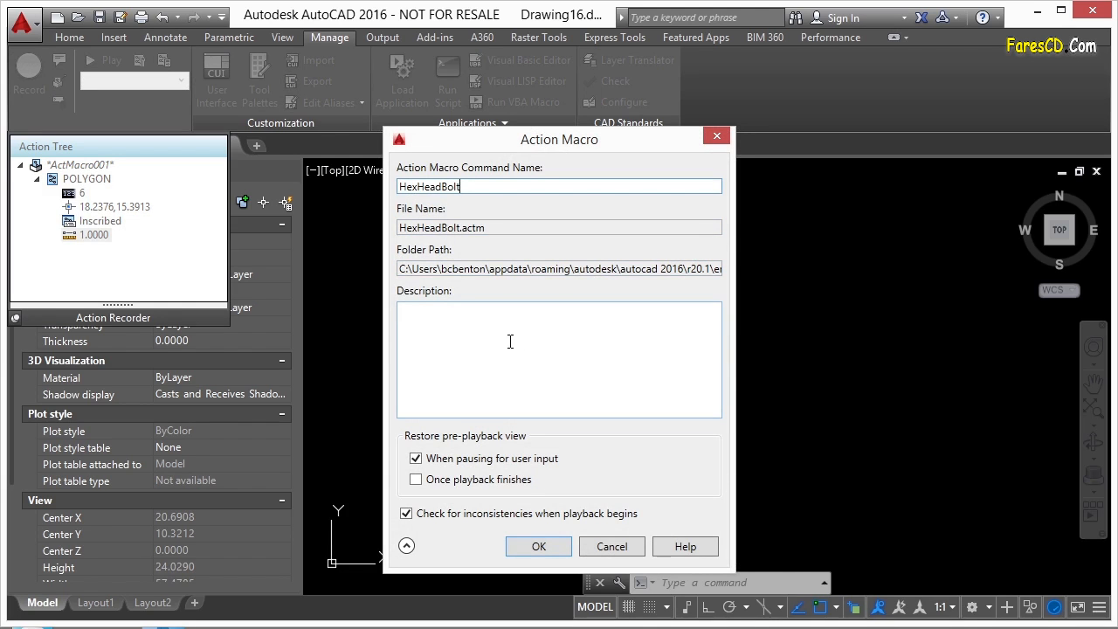
{"action": "left_click", "coordinate": [539, 547]}
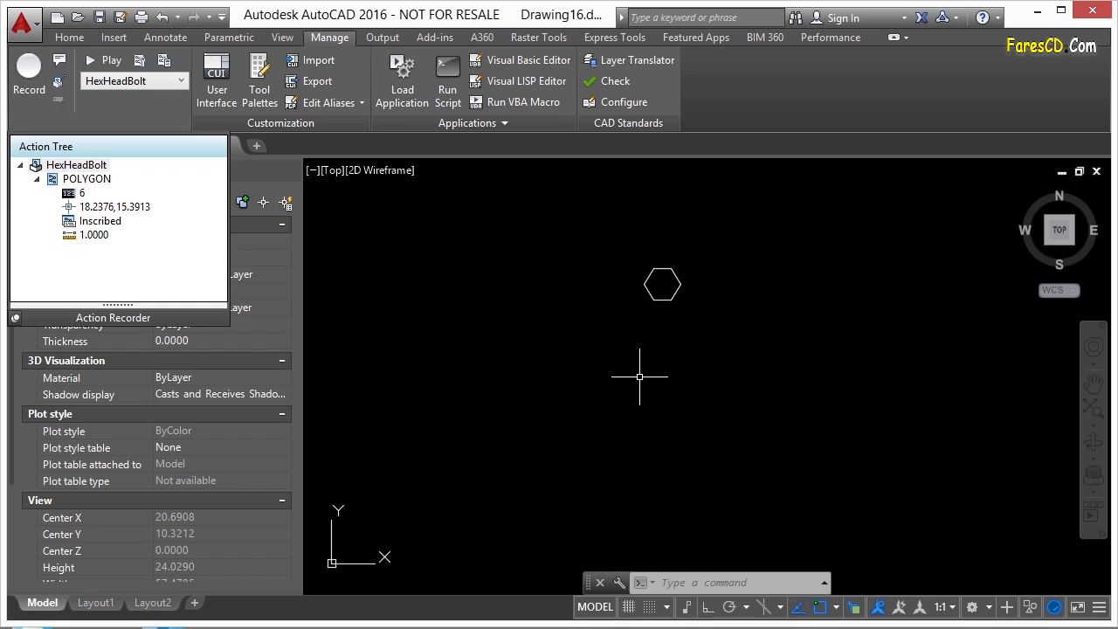
- Erase the hexagon drawn during the macro recording
{"action": "left_click", "coordinate": [662, 300]}
{"action": "mouse_move", "coordinate": [670, 299]}
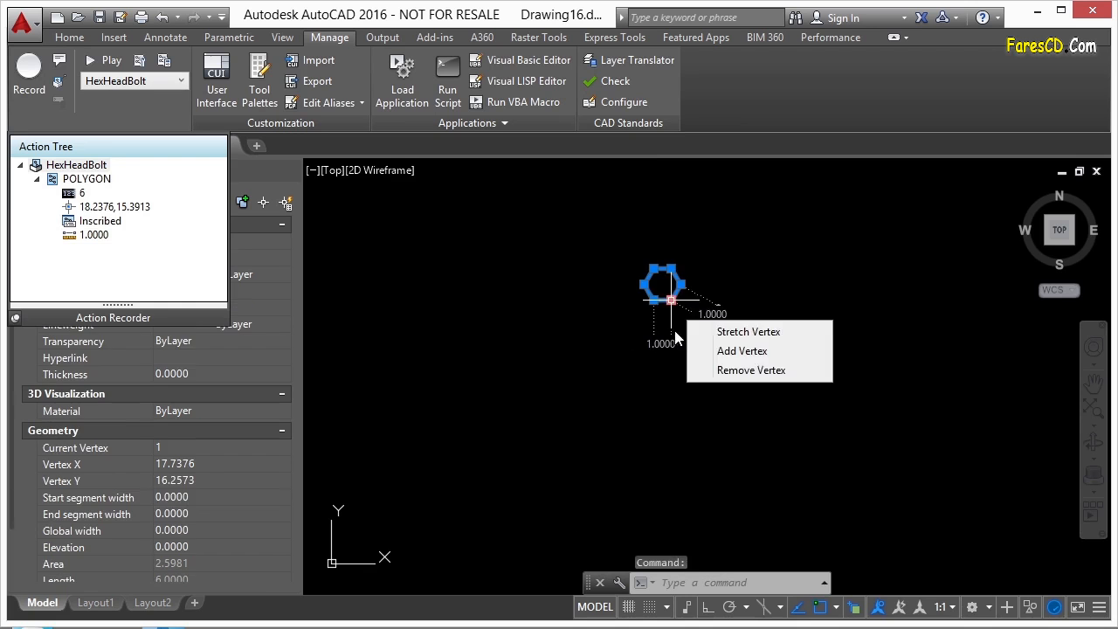
{"action": "right_click", "coordinate": [638, 399]}
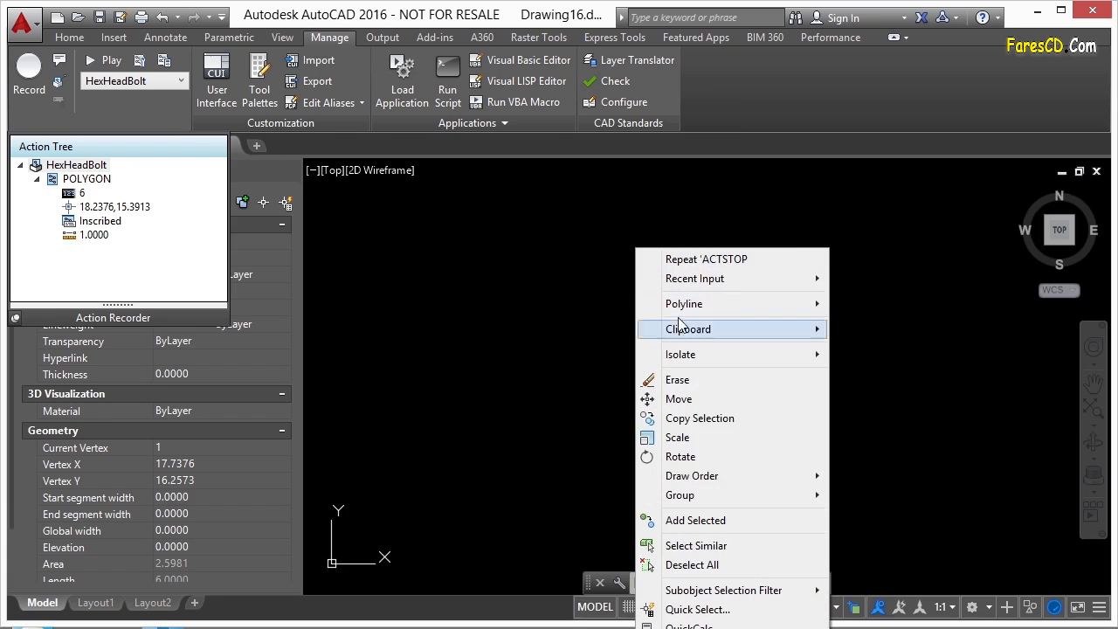
{"action": "left_click", "coordinate": [719, 385]}
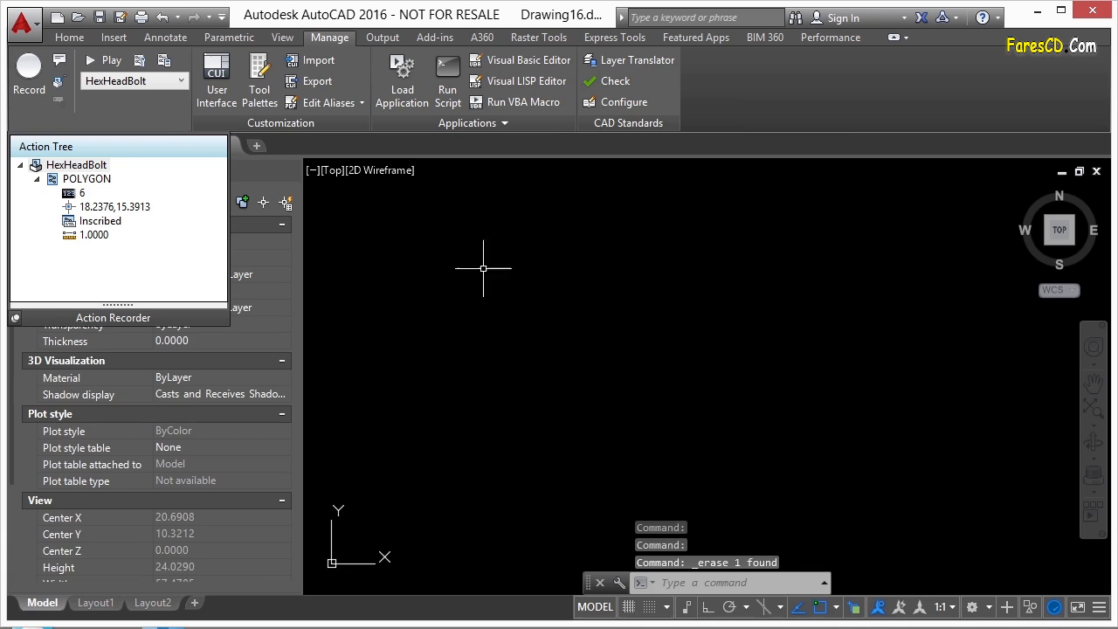
- Choose the HexHeadBolt macro and play it several times at its recorded location
{"action": "left_click", "coordinate": [108, 81]}
{"action": "left_click", "coordinate": [112, 93]}
{"action": "left_click", "coordinate": [105, 59]}
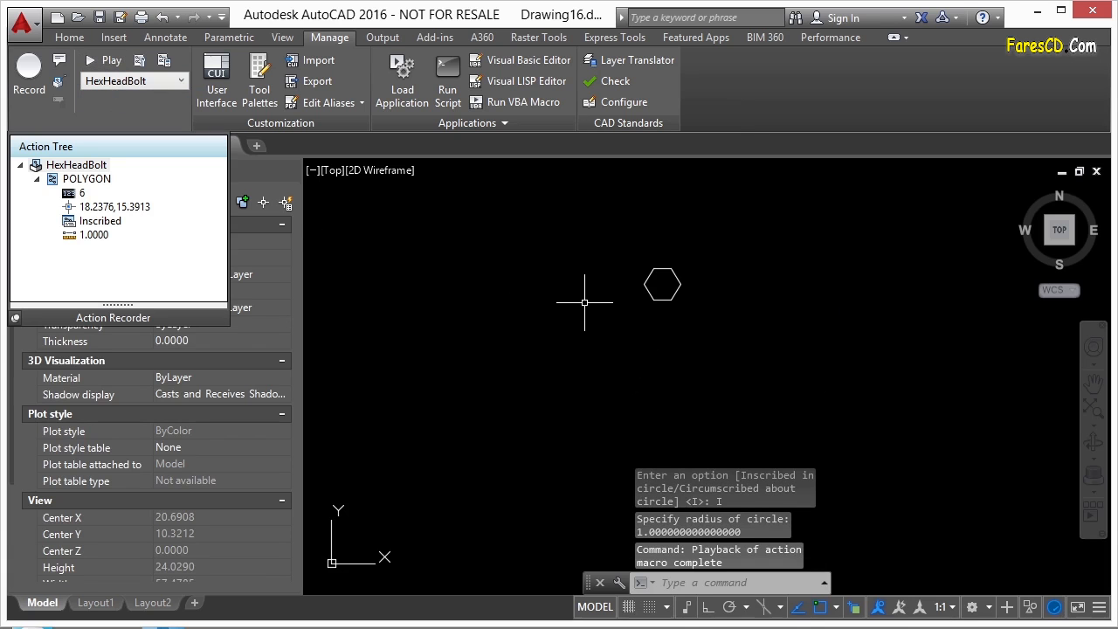
{"action": "left_click", "coordinate": [108, 61]}
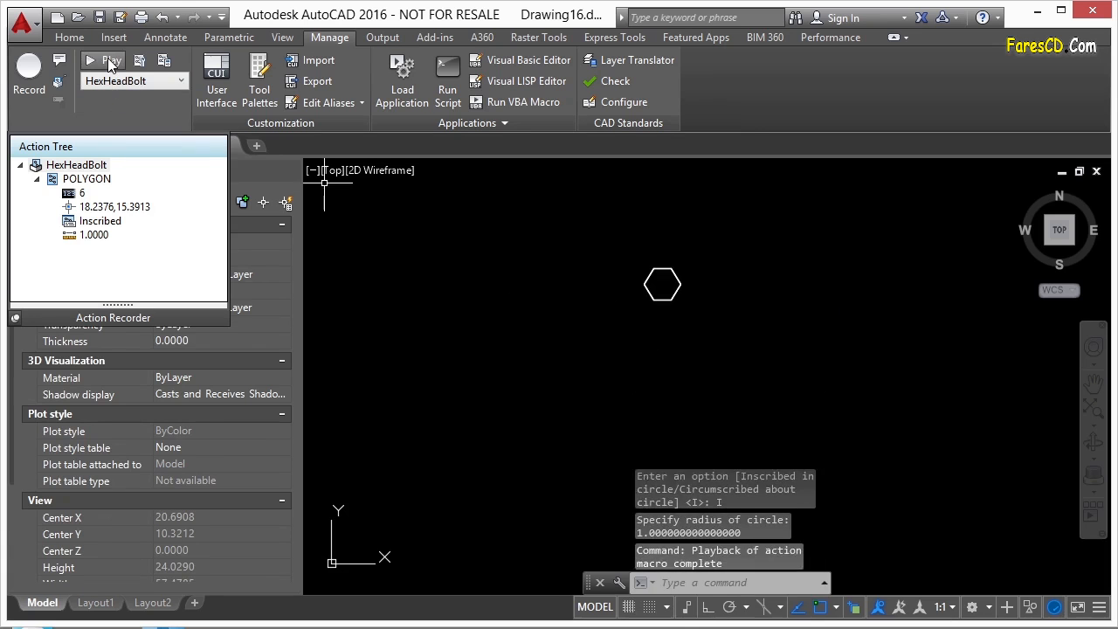
- Select all the overlapping hexagons with a selection window to check how many were drawn
{"action": "scroll", "coordinate": [695, 285], "scroll_direction": "up", "scroll_amount": 3}
{"action": "left_click", "coordinate": [695, 284]}
{"action": "left_click", "coordinate": [613, 282]}
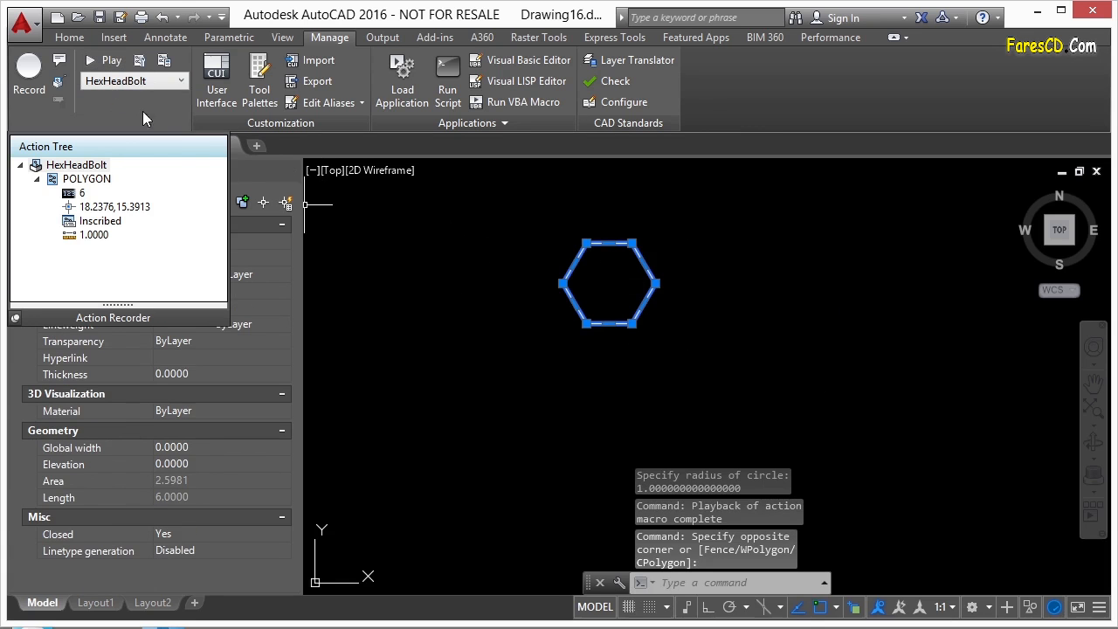
- Unpin the Action Tree so that it collapses, and clear the hexagon selection
{"action": "left_click", "coordinate": [18, 317]}
{"action": "left_click", "coordinate": [419, 295]}
{"action": "left_click", "coordinate": [407, 262]}
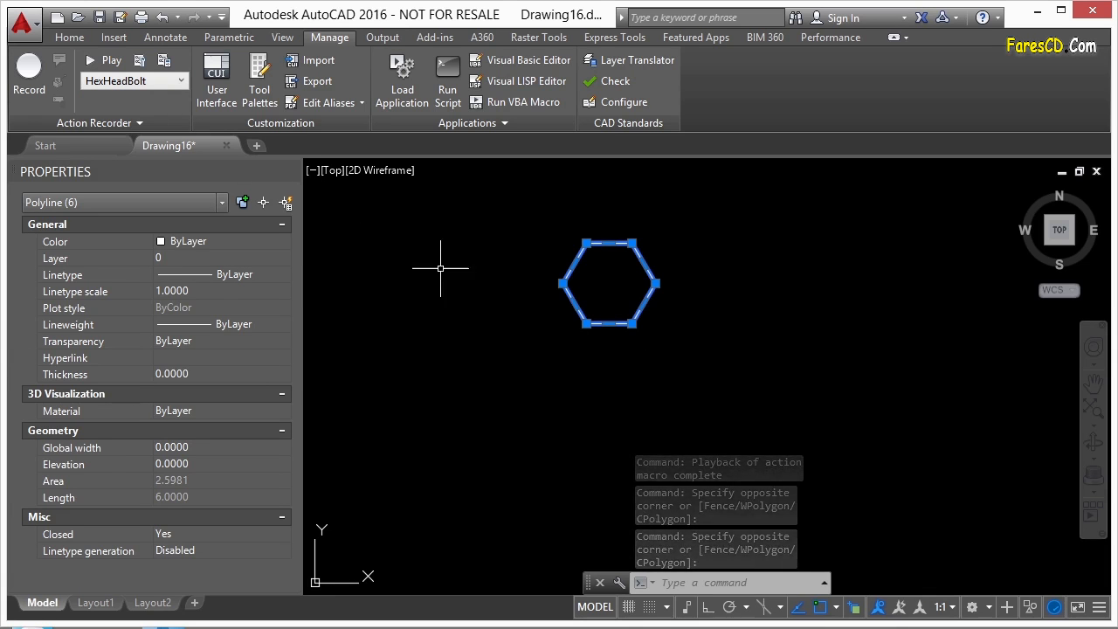
{"action": "key", "text": "Escape"}
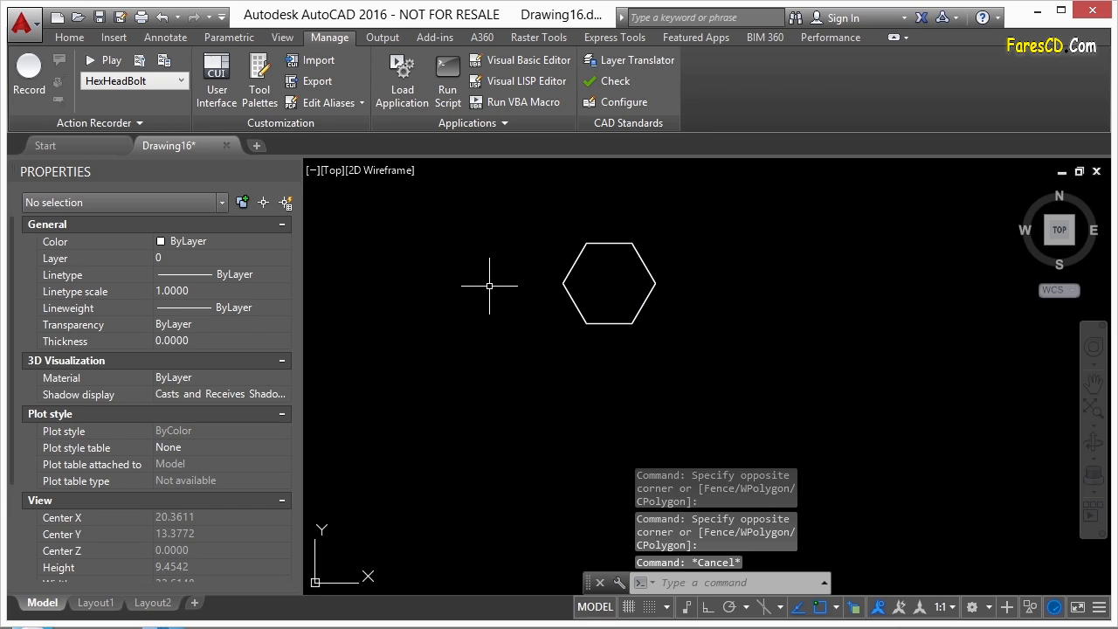
- Erase all the stacked hexagons from the drawing
{"action": "type", "text": "E"}
{"action": "key", "text": "Return"}
{"action": "left_click", "coordinate": [673, 222]}
{"action": "left_click", "coordinate": [600, 326]}
{"action": "key", "text": "Return"}
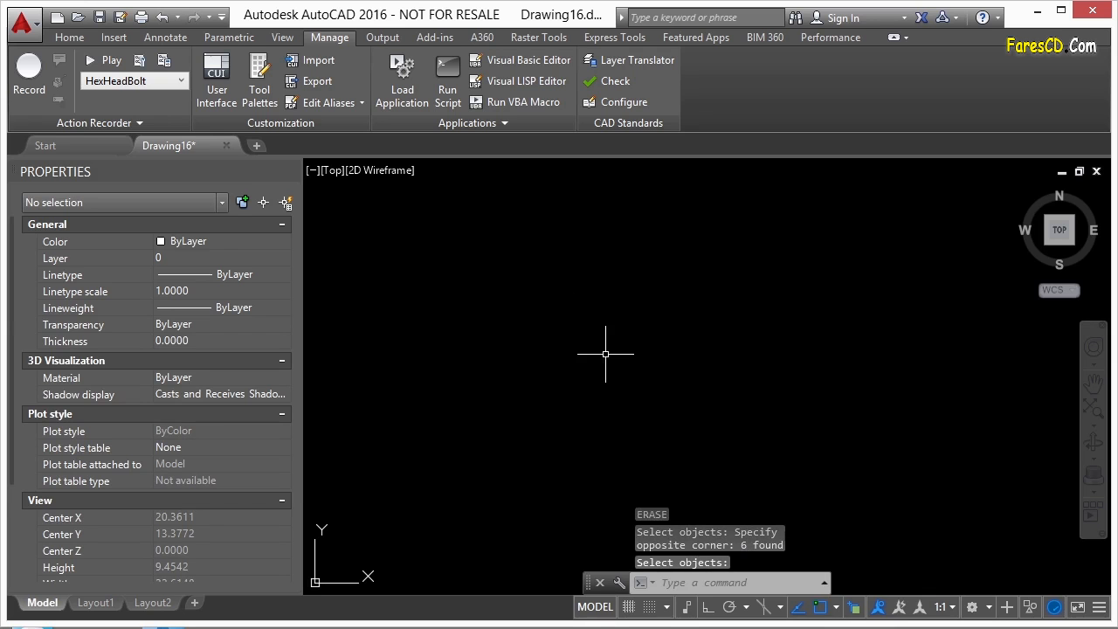
- Expand the HexHeadBolt action tree and open the polygon's recorded center point for editing
{"action": "left_click", "coordinate": [138, 122]}
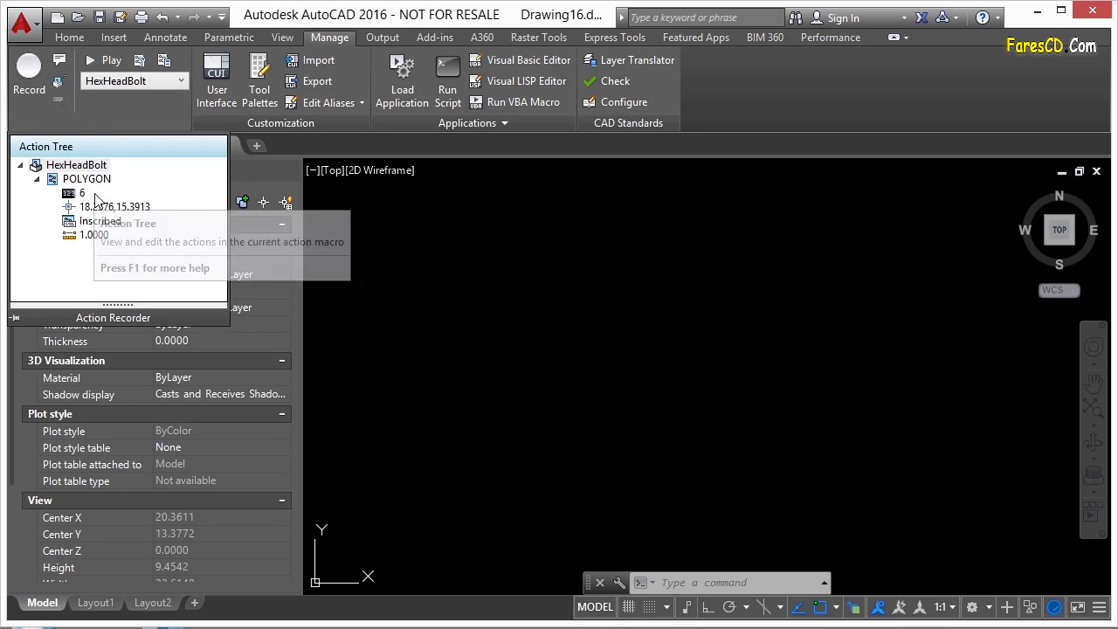
{"action": "left_click", "coordinate": [131, 208]}
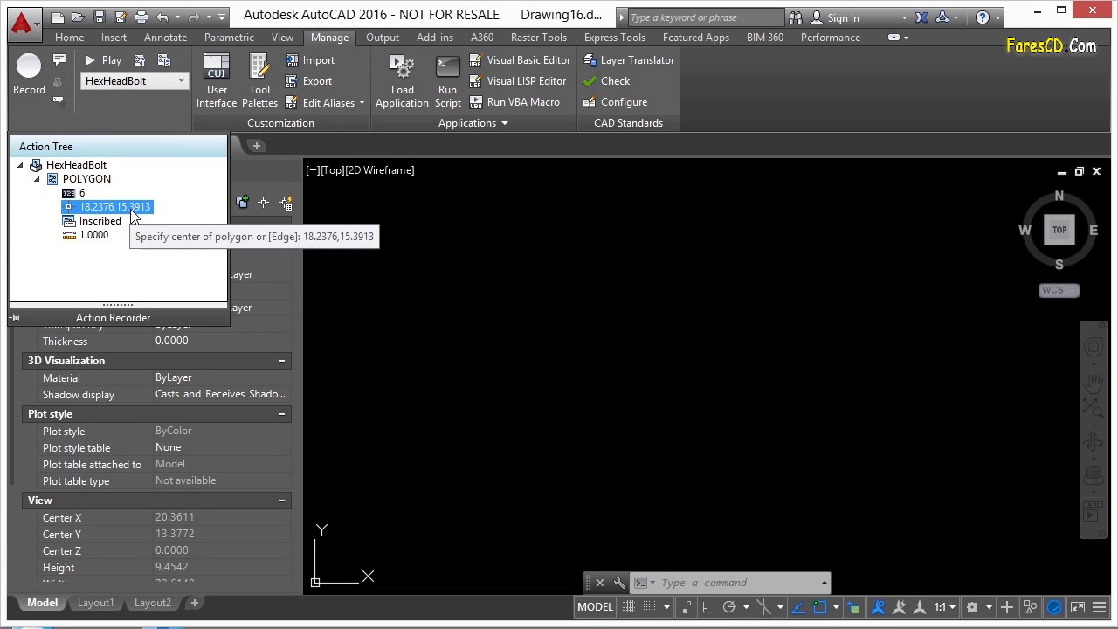
{"action": "left_click", "coordinate": [133, 210]}
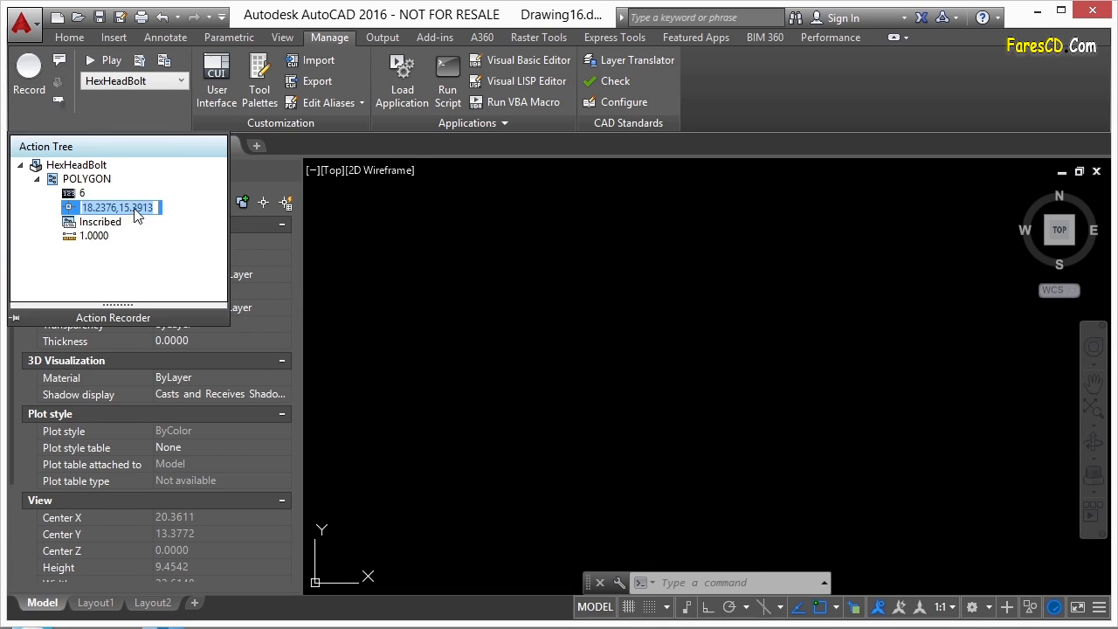
{"action": "left_click", "coordinate": [141, 211]}
{"action": "left_click_drag", "start_coordinate": [155, 209], "coordinate": [83, 208]}
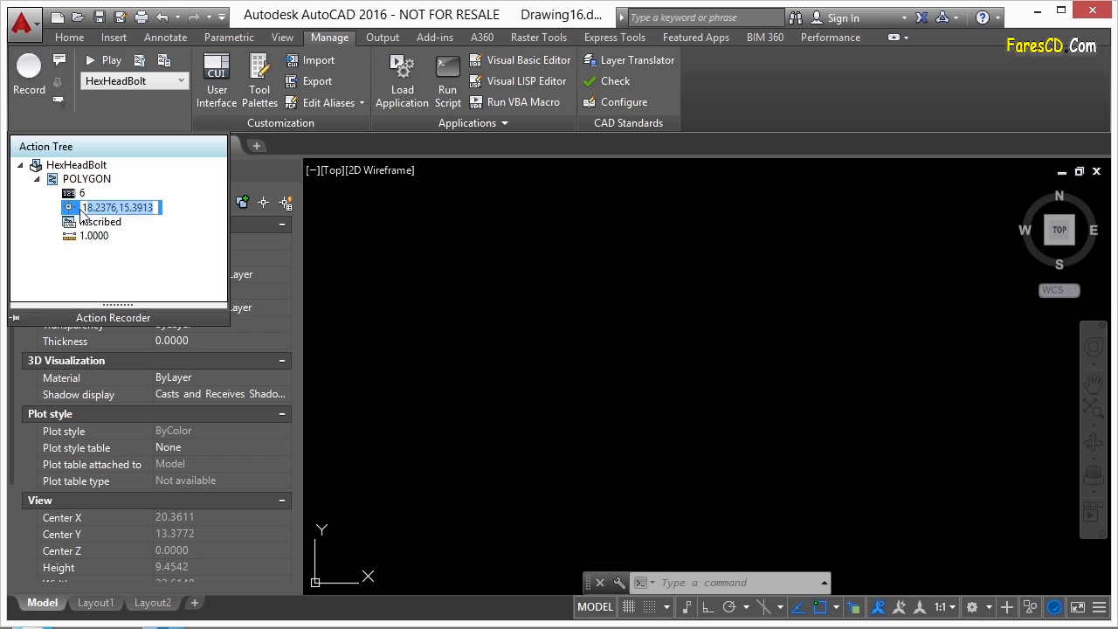
{"action": "left_click", "coordinate": [123, 221]}
- Make the polygon's recorded center point in the HexHeadBolt macro pause for user input
{"action": "left_click", "coordinate": [145, 208]}
{"action": "right_click", "coordinate": [145, 208]}
{"action": "left_click", "coordinate": [201, 264]}
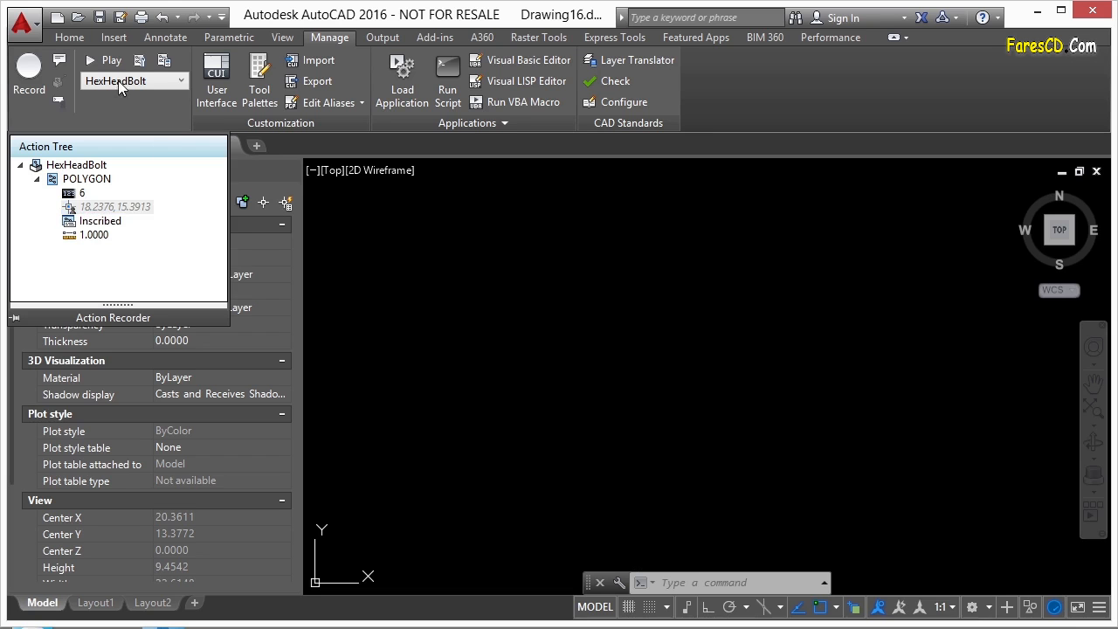
- Play the HexHeadBolt macro four times, placing each hexagon's center at a different spot in the drawing area
{"action": "left_click", "coordinate": [111, 64]}
{"action": "left_click", "coordinate": [774, 251]}
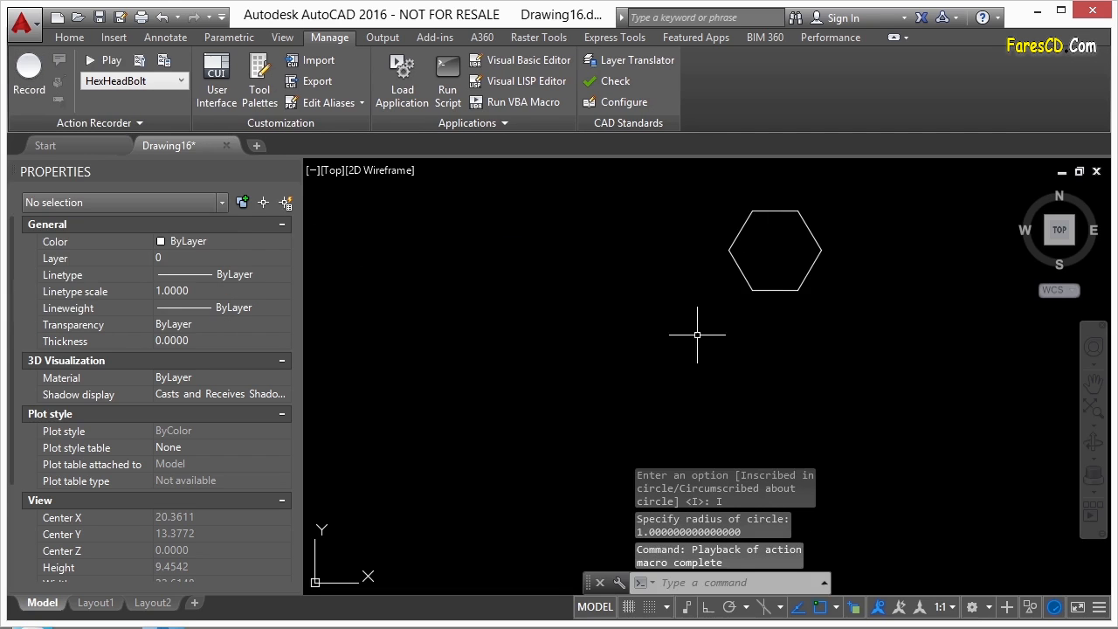
{"action": "left_click", "coordinate": [111, 61]}
{"action": "left_click", "coordinate": [502, 242]}
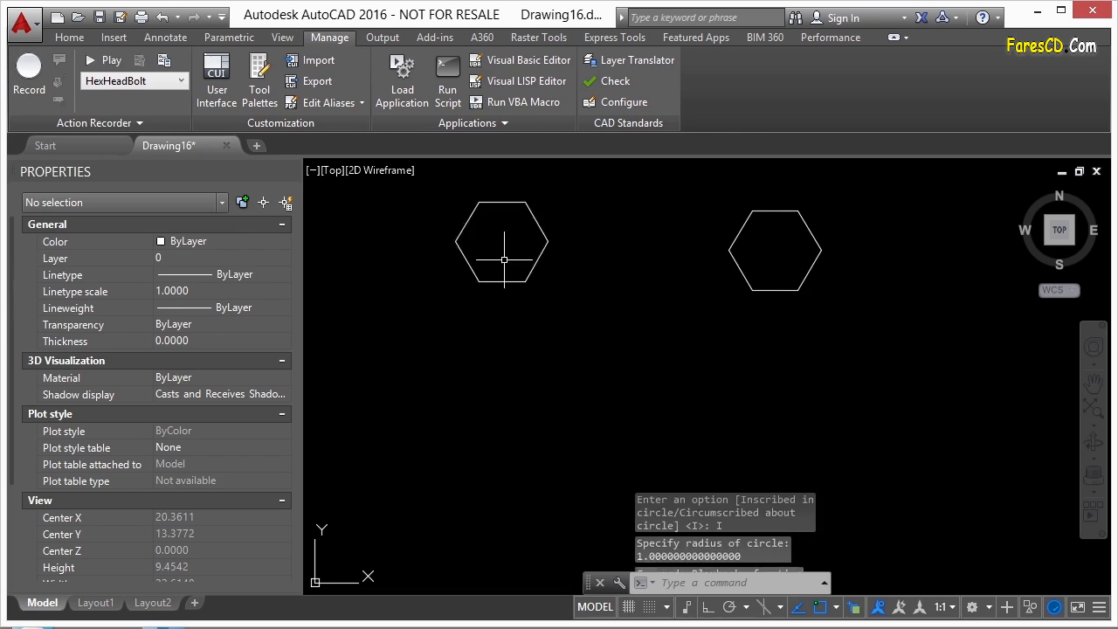
{"action": "left_click", "coordinate": [111, 61]}
{"action": "left_click", "coordinate": [467, 411]}
{"action": "left_click", "coordinate": [110, 61]}
{"action": "left_click", "coordinate": [695, 380]}
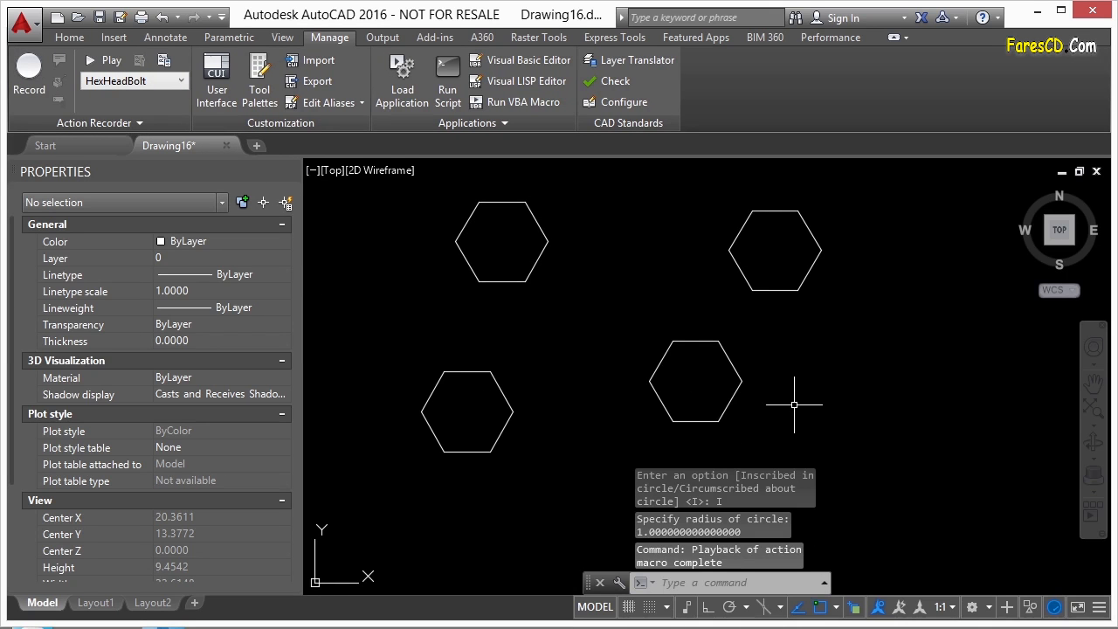